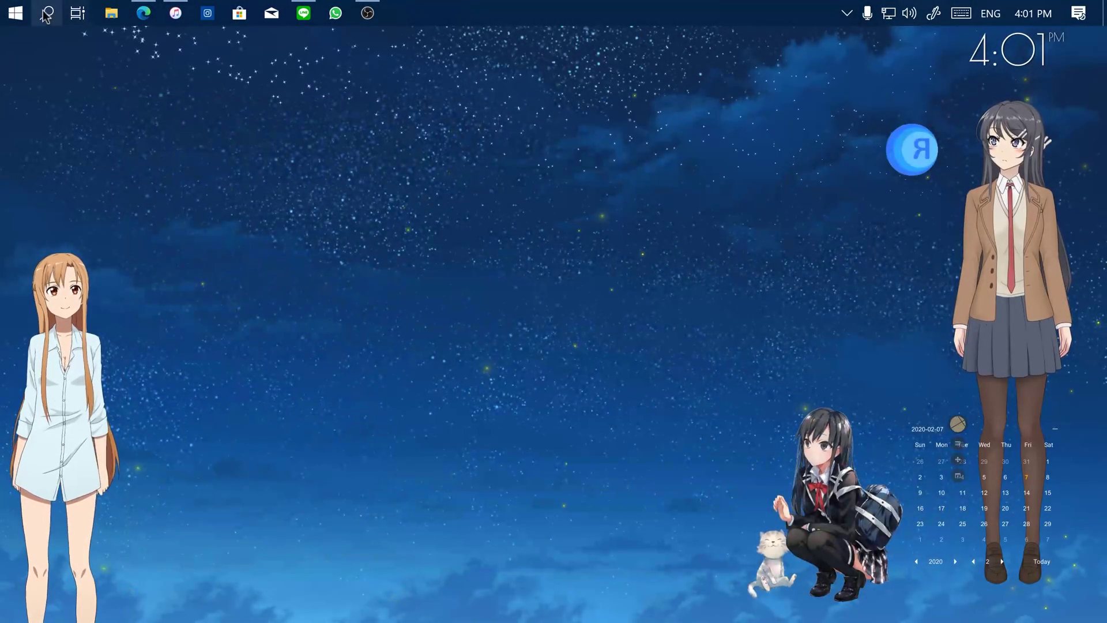
Step: Search Windows for gpedit.msc and open the Local Group Policy Editor
{"action": "left_click", "coordinate": [47, 16]}
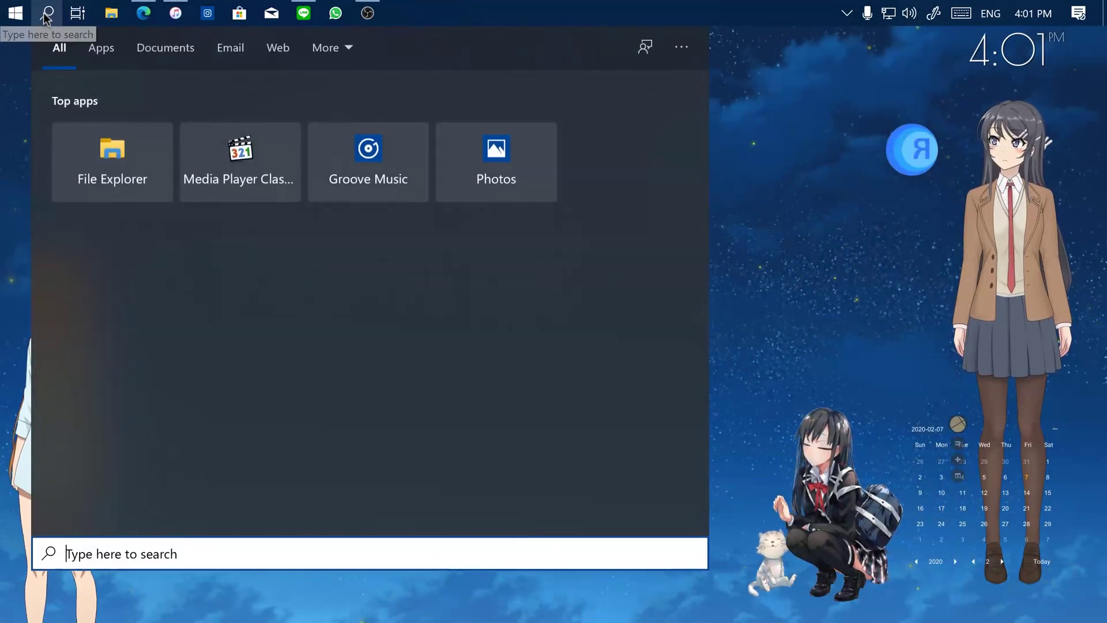
{"action": "type", "text": "gped"}
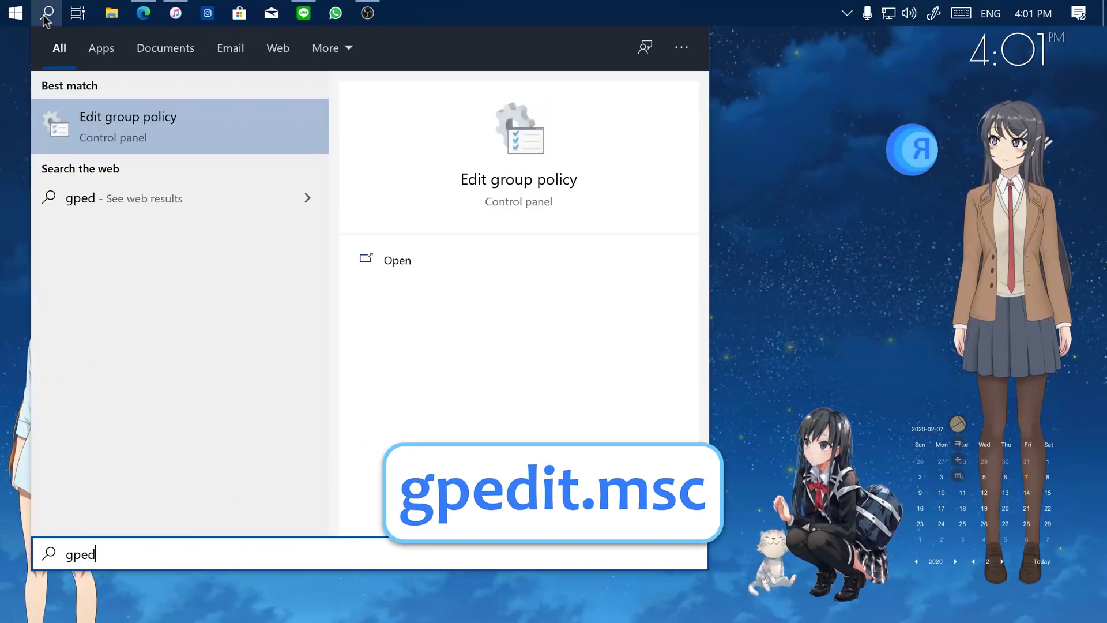
{"action": "type", "text": "it.msc"}
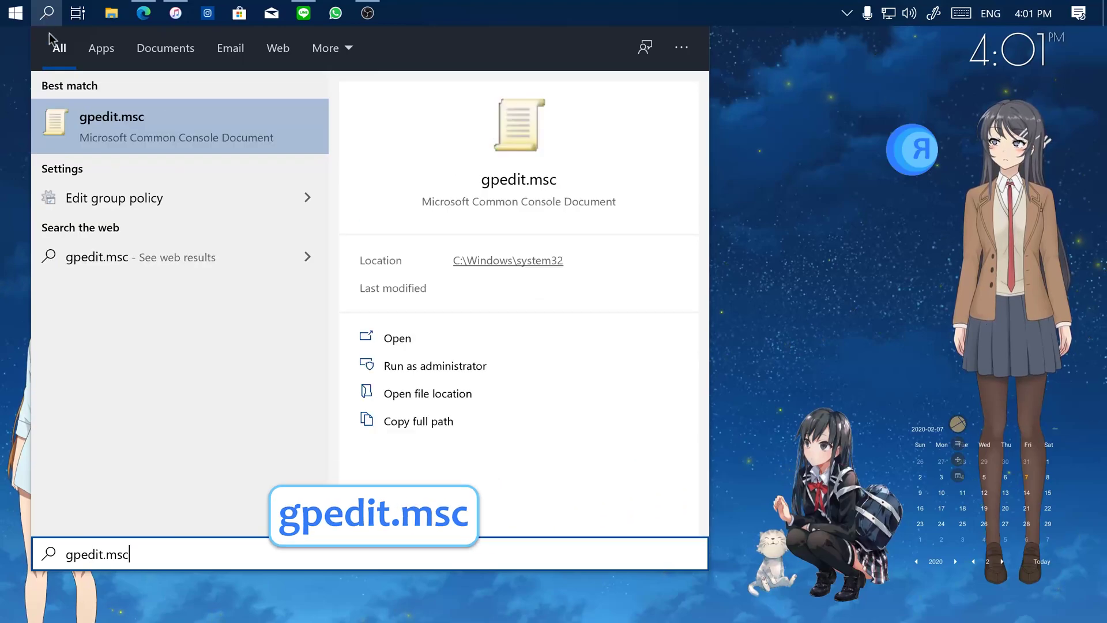
{"action": "key", "text": "Return"}
{"action": "left_click_drag", "start_coordinate": [262, 176], "coordinate": [342, 180]}
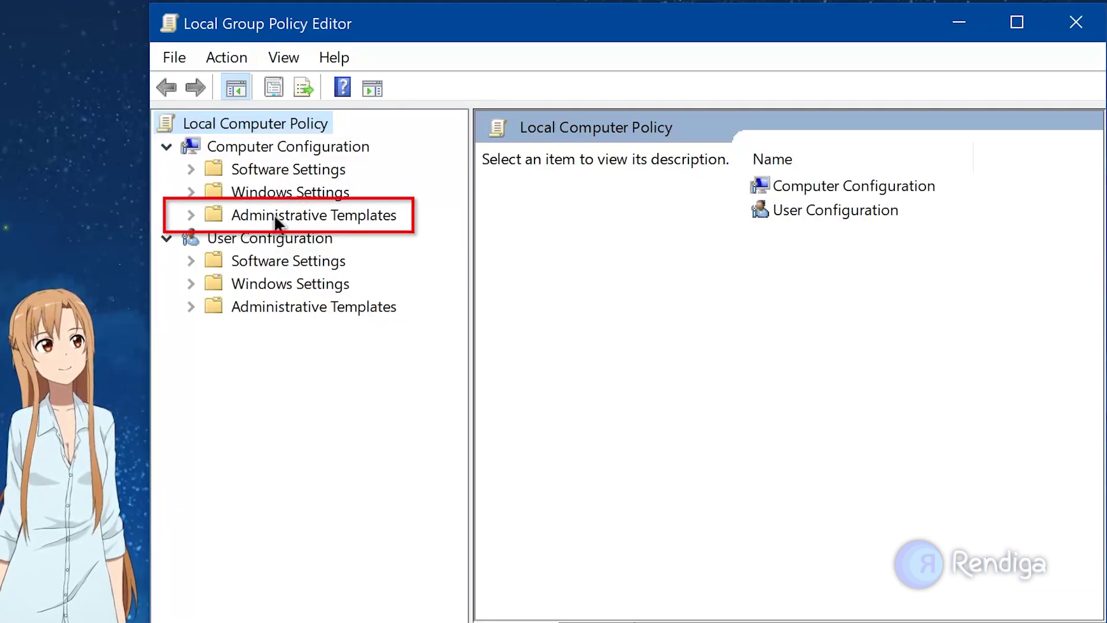
Step: Open the Windows Update policies under Computer Configuration > Administrative Templates > Windows Components
{"action": "left_click", "coordinate": [194, 214]}
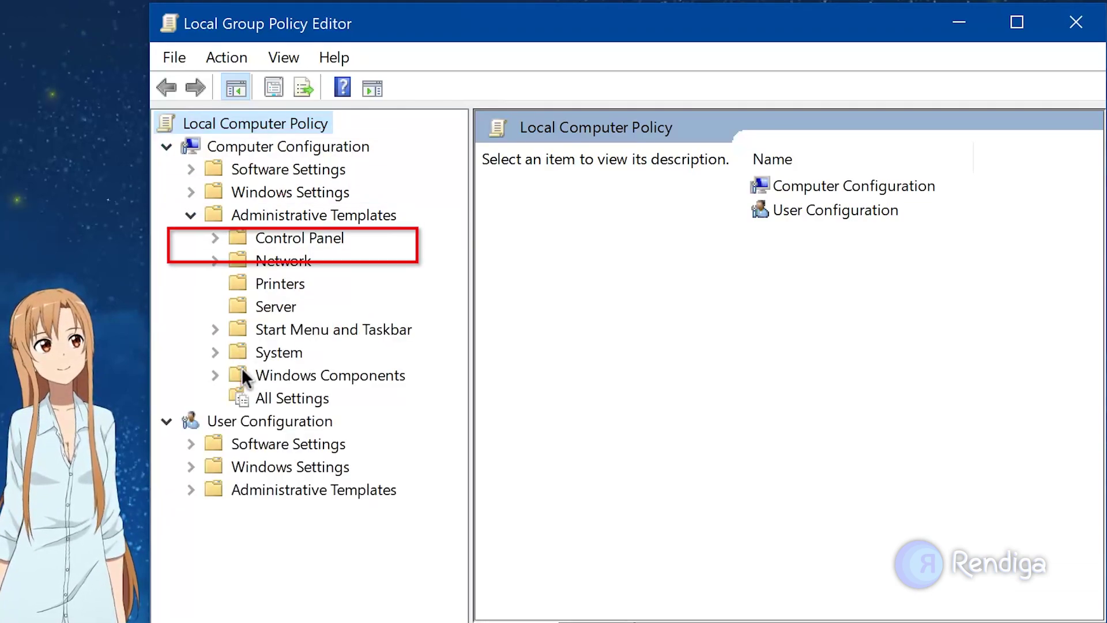
{"action": "left_click", "coordinate": [213, 382]}
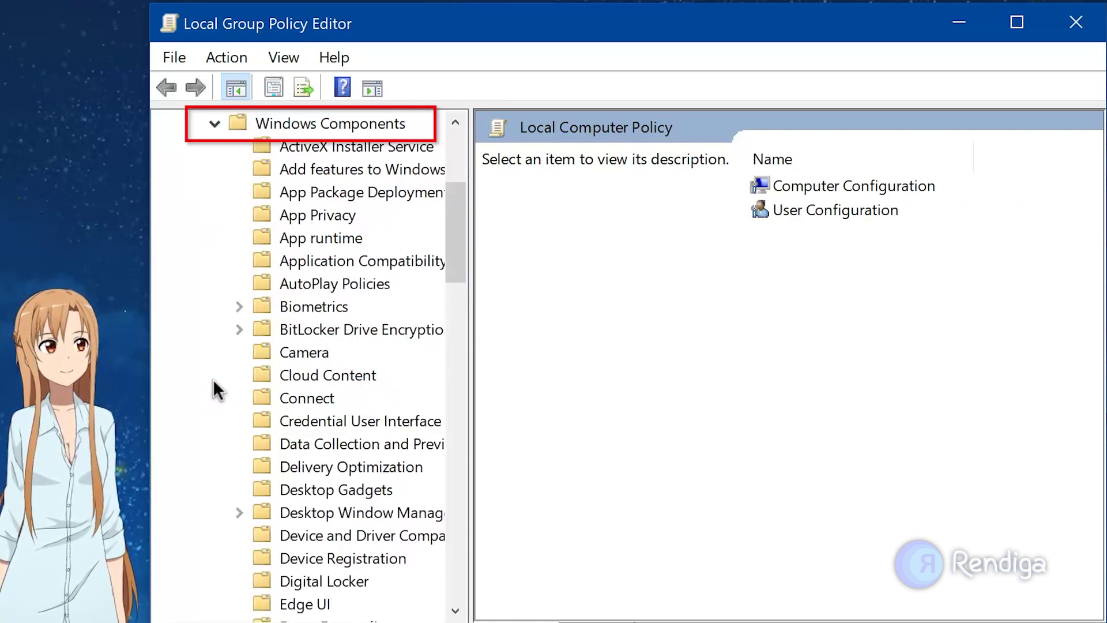
{"action": "left_click_drag", "start_coordinate": [455, 242], "coordinate": [445, 511]}
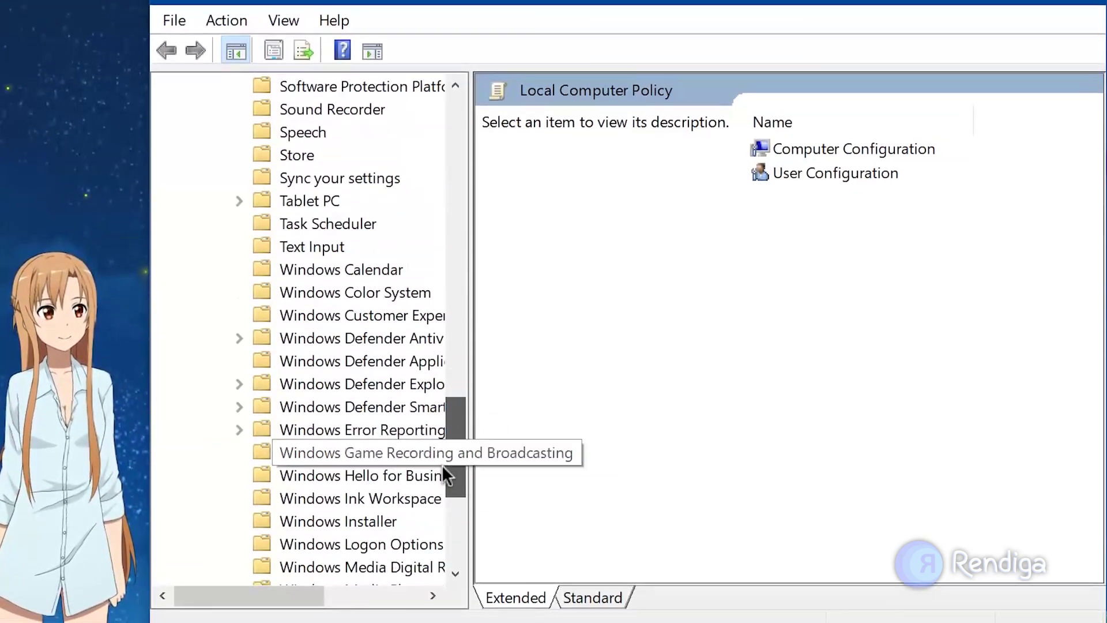
{"action": "scroll", "coordinate": [442, 465], "scroll_direction": "down", "scroll_amount": 4}
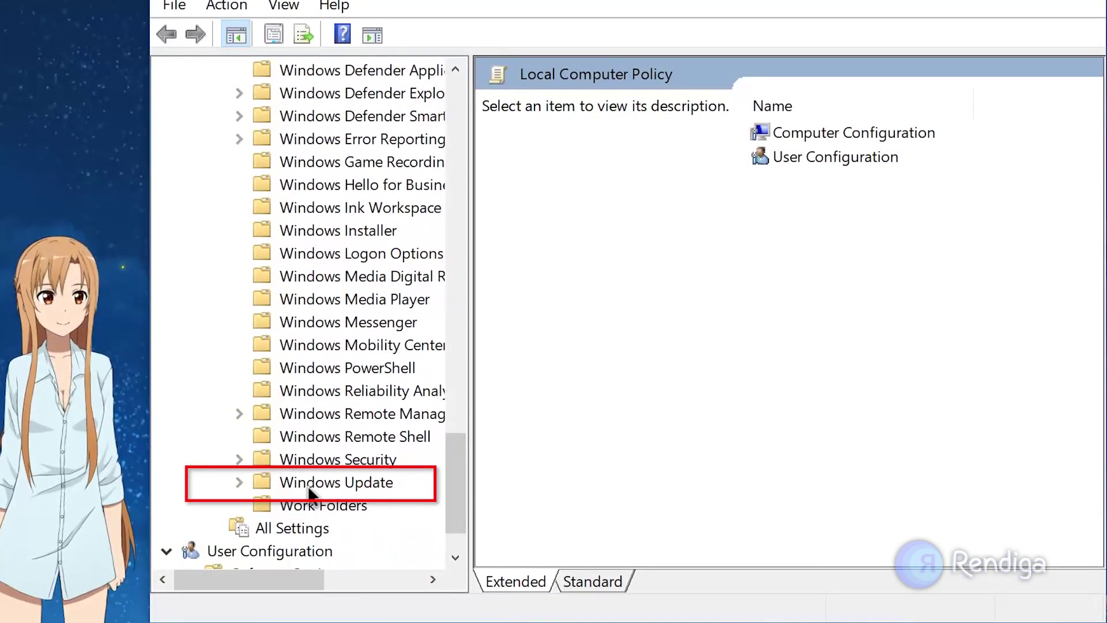
{"action": "left_click", "coordinate": [357, 483]}
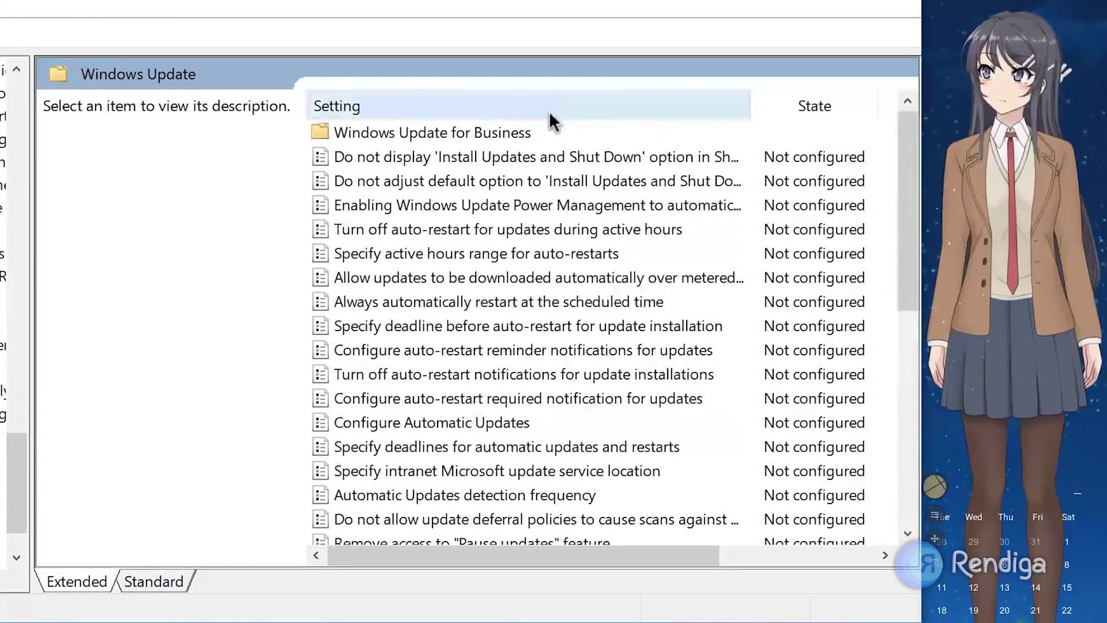
Step: Sort the policies by setting name and set "Do not include drivers with Windows Updates" to Enabled
{"action": "left_click", "coordinate": [988, 112]}
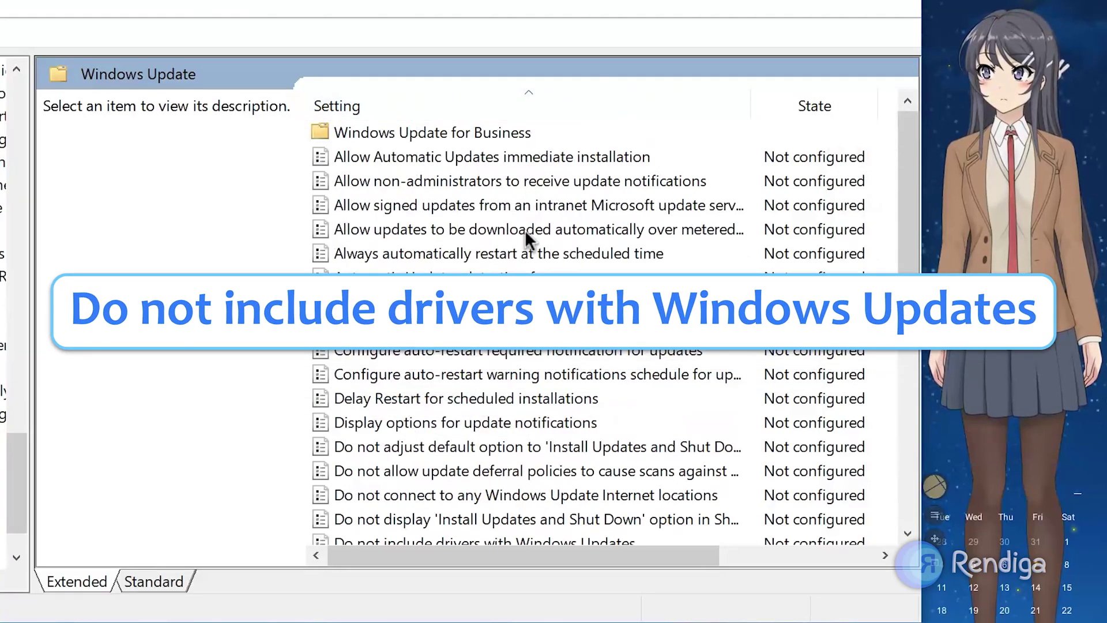
{"action": "left_click_drag", "start_coordinate": [904, 170], "coordinate": [909, 229]}
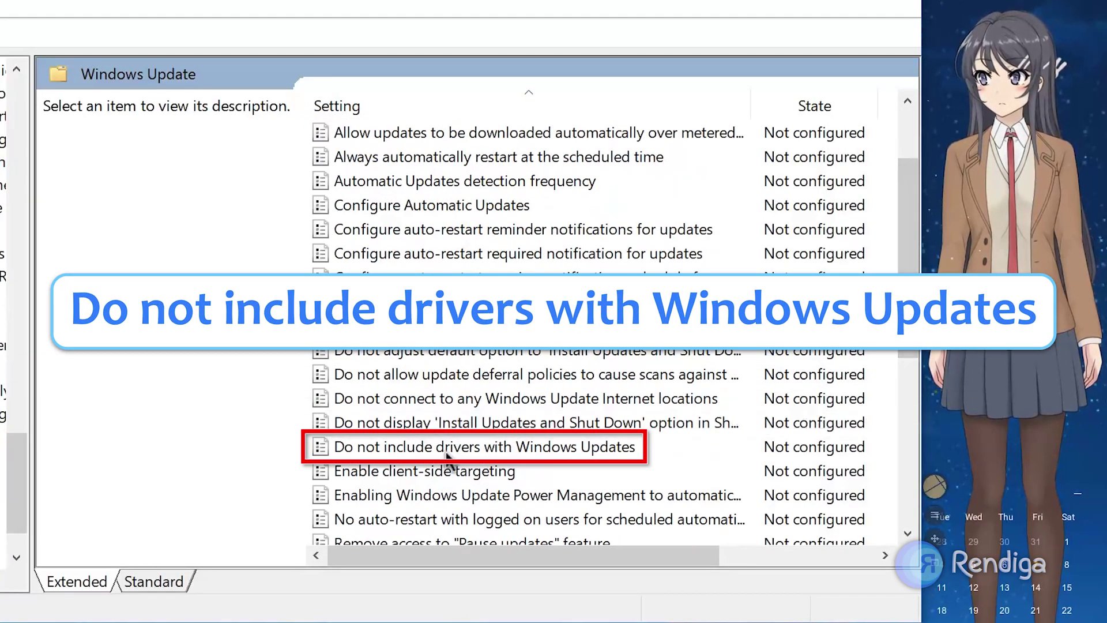
{"action": "left_click", "coordinate": [495, 452]}
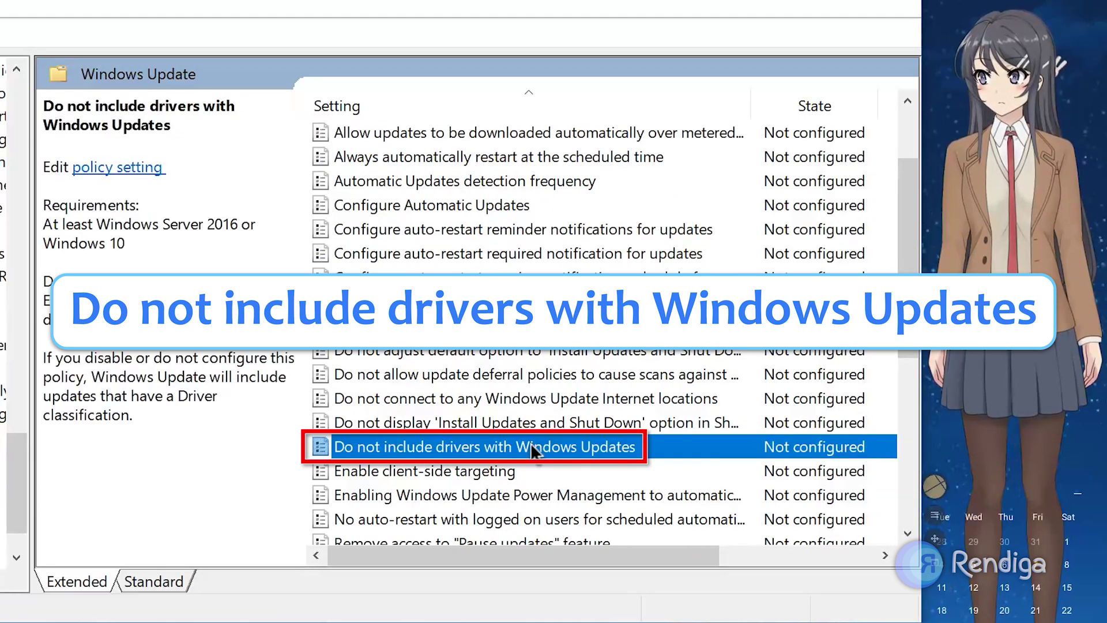
{"action": "right_click", "coordinate": [663, 445]}
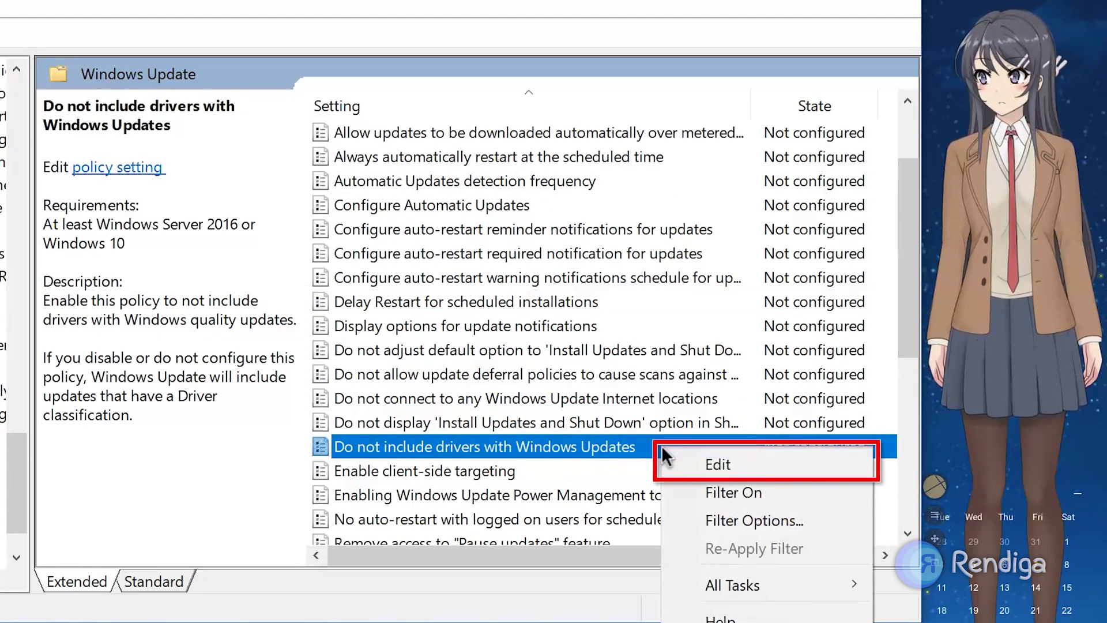
{"action": "left_click", "coordinate": [719, 465]}
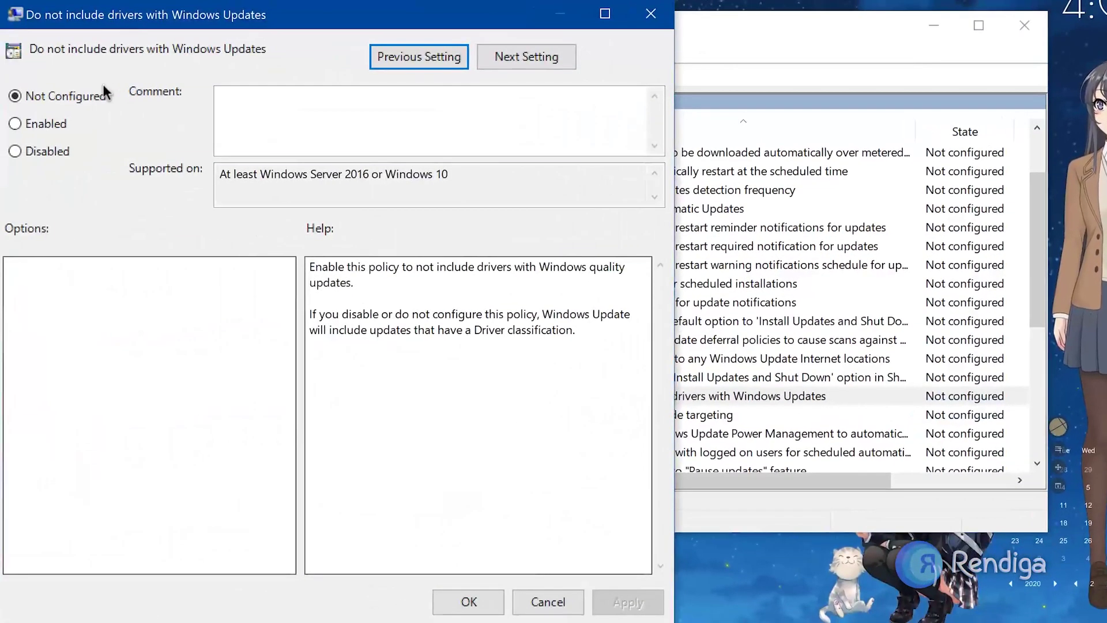
{"action": "left_click", "coordinate": [19, 123]}
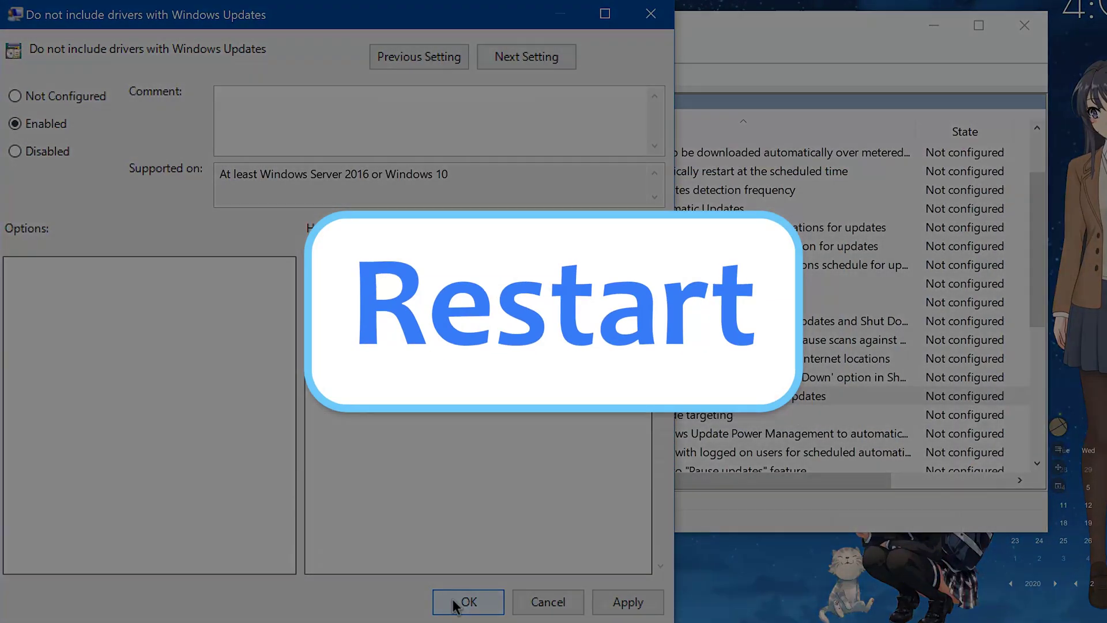
{"action": "left_click", "coordinate": [462, 600]}
Step: Open the Windows Update page in Windows Settings and view the configured update policies
{"action": "right_click", "coordinate": [16, 12]}
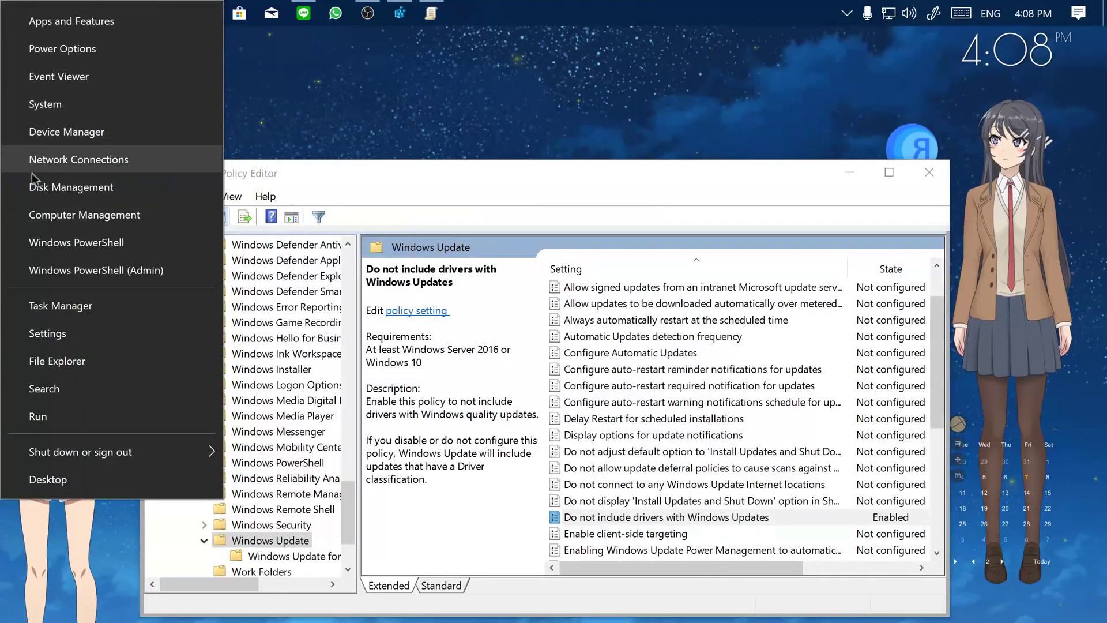
{"action": "left_click", "coordinate": [87, 332]}
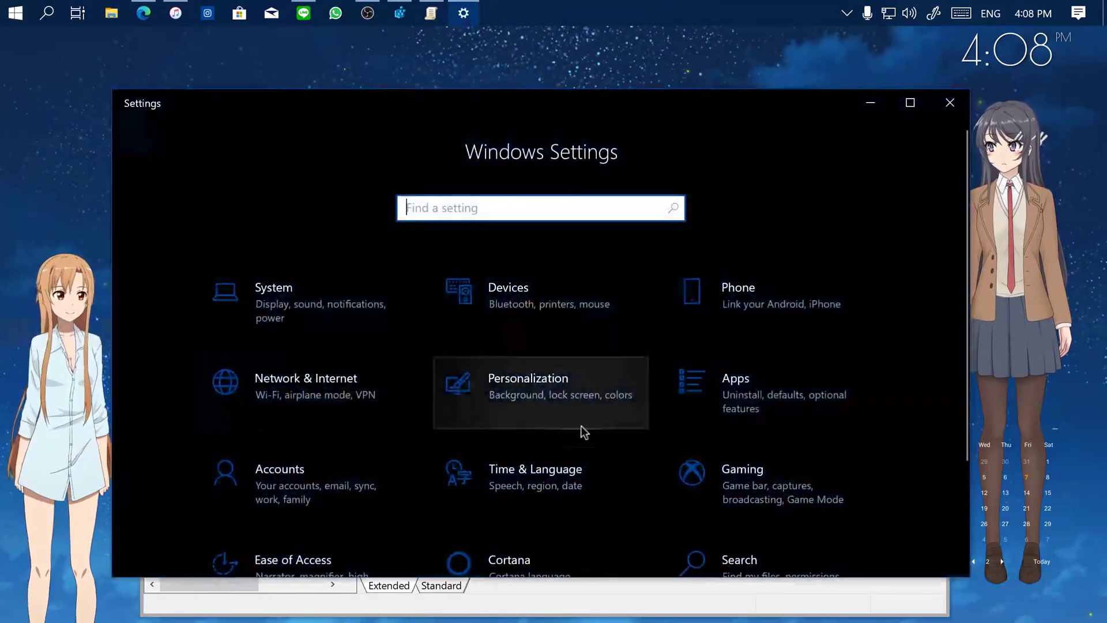
{"action": "left_click", "coordinate": [566, 521]}
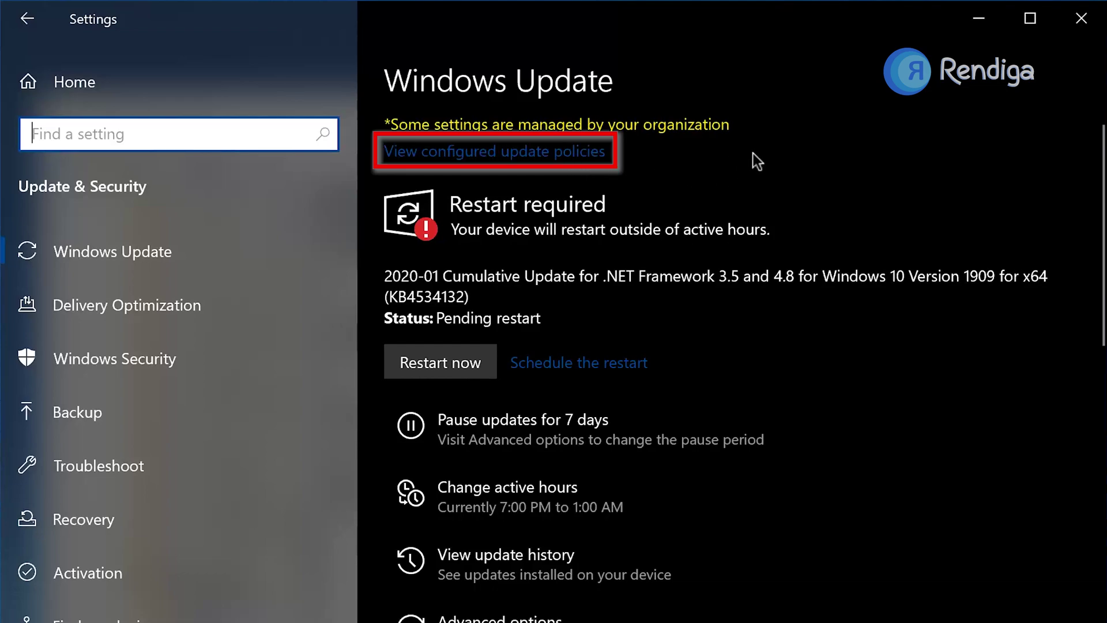
{"action": "left_click", "coordinate": [542, 155]}
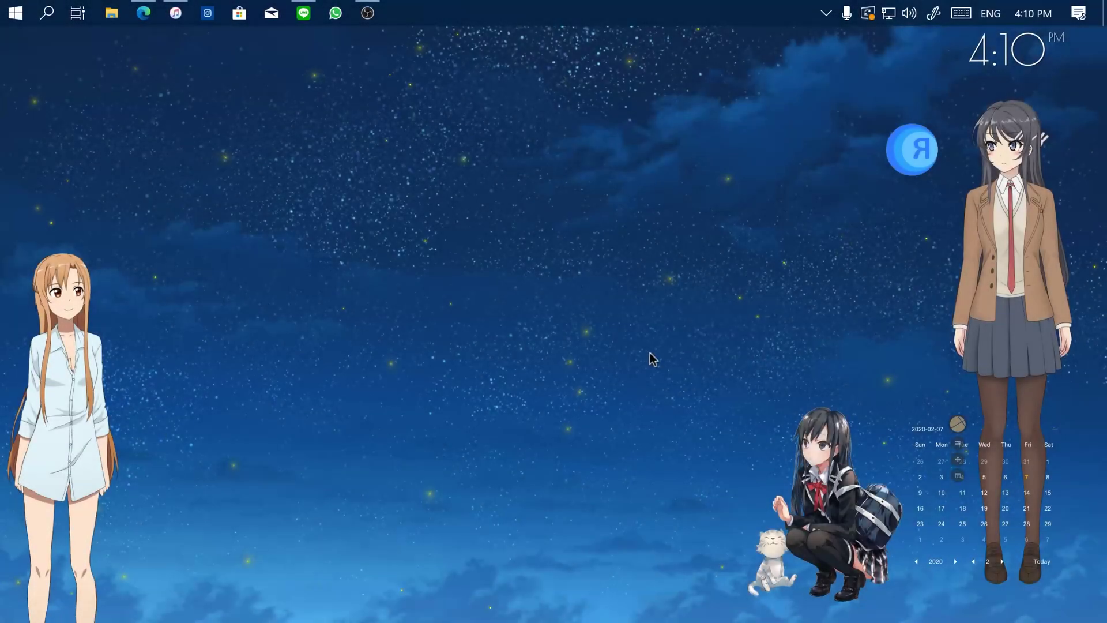
Step: Search Windows for regedit and open the Registry Editor
{"action": "left_click", "coordinate": [49, 14]}
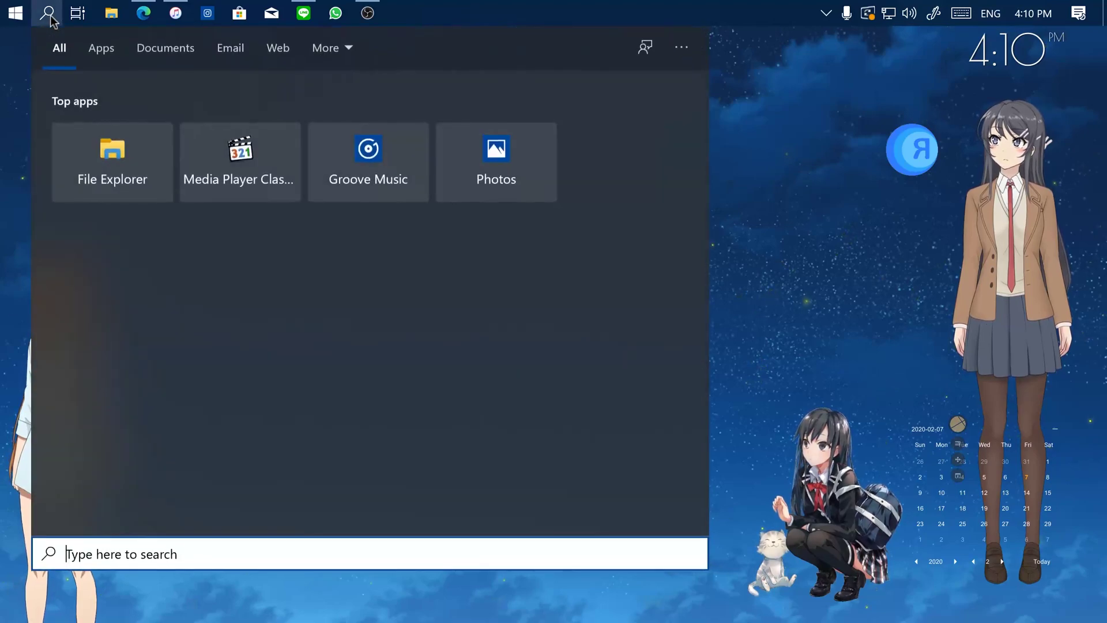
{"action": "type", "text": "regedit"}
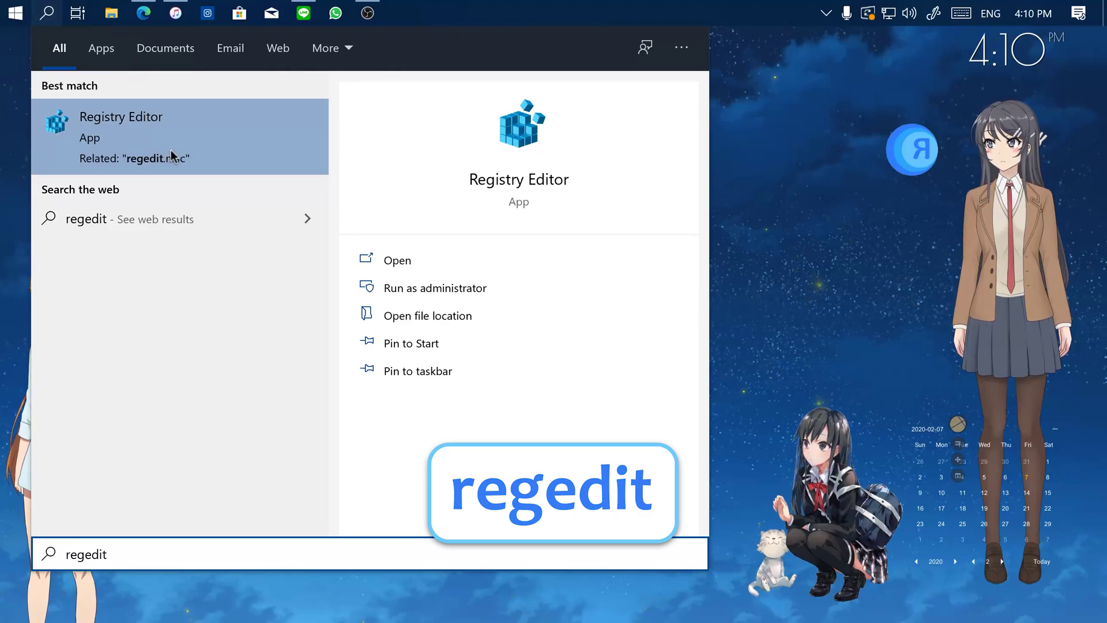
{"action": "left_click", "coordinate": [196, 148]}
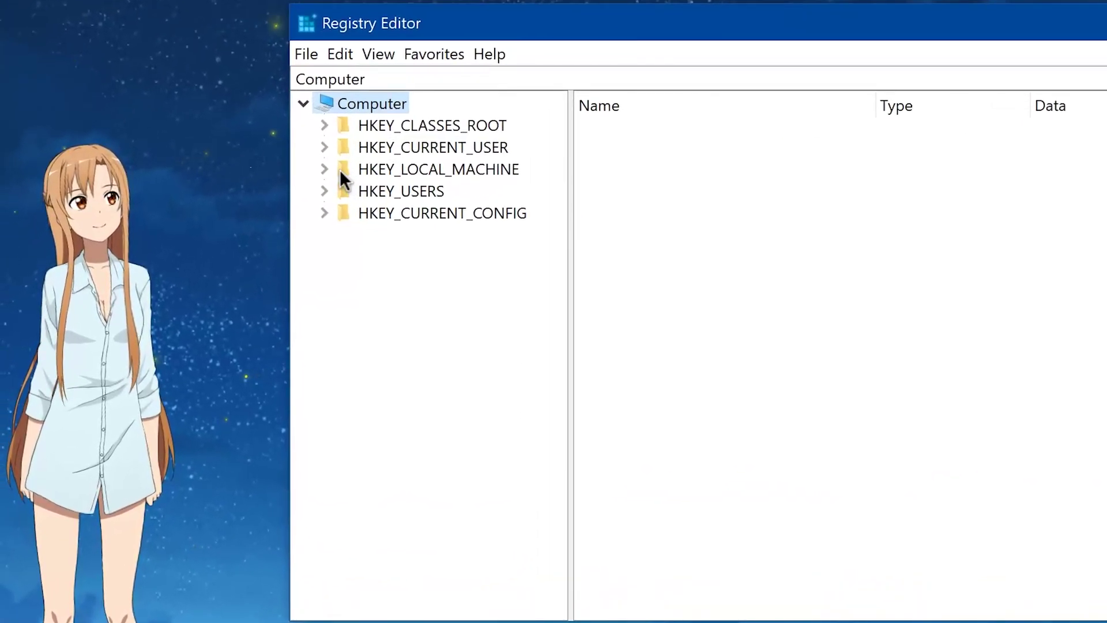
Step: Select and expand the registry key HKEY_LOCAL_MACHINE\SOFTWARE\Policies\Microsoft\Windows, and widen the key tree
{"action": "left_click", "coordinate": [324, 169]}
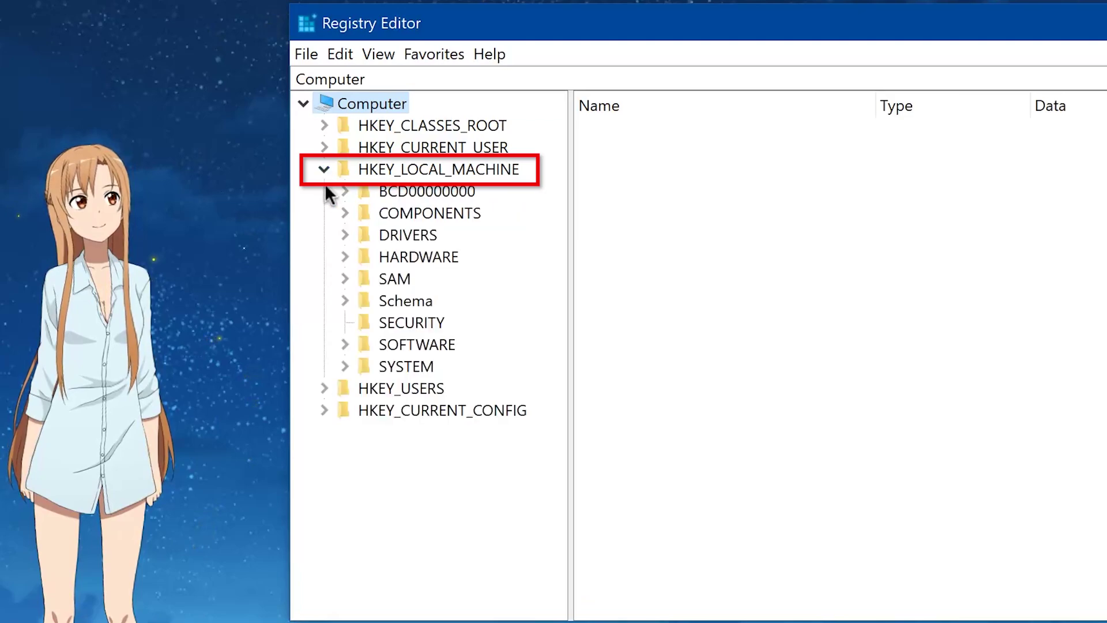
{"action": "left_click", "coordinate": [346, 346]}
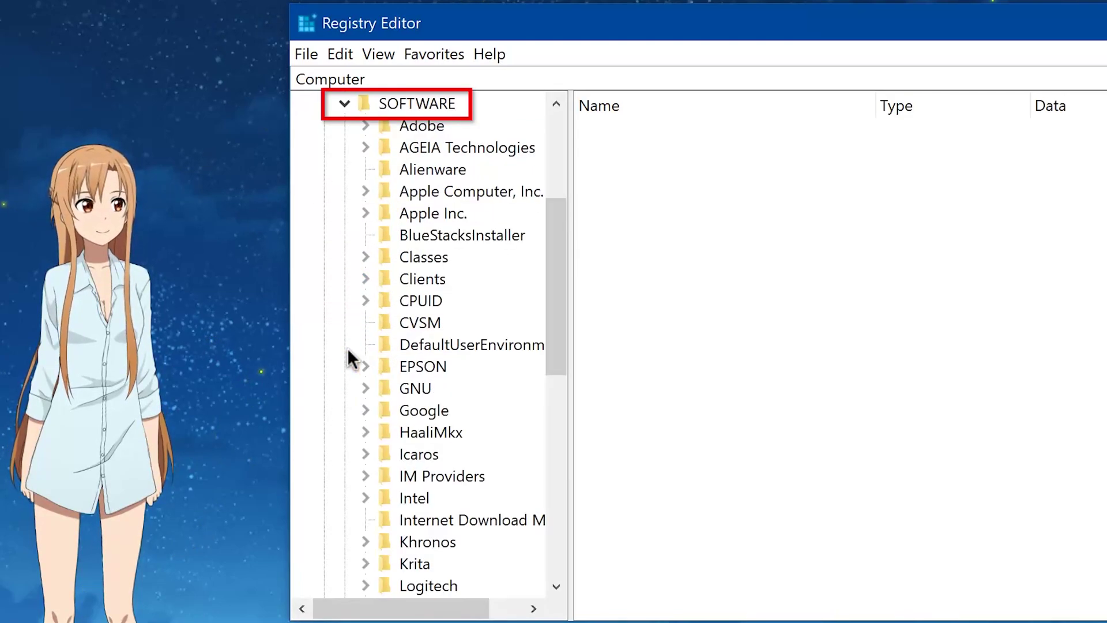
{"action": "scroll", "coordinate": [364, 371], "scroll_direction": "down", "scroll_amount": 3}
{"action": "left_click_drag", "start_coordinate": [563, 415], "coordinate": [554, 497]}
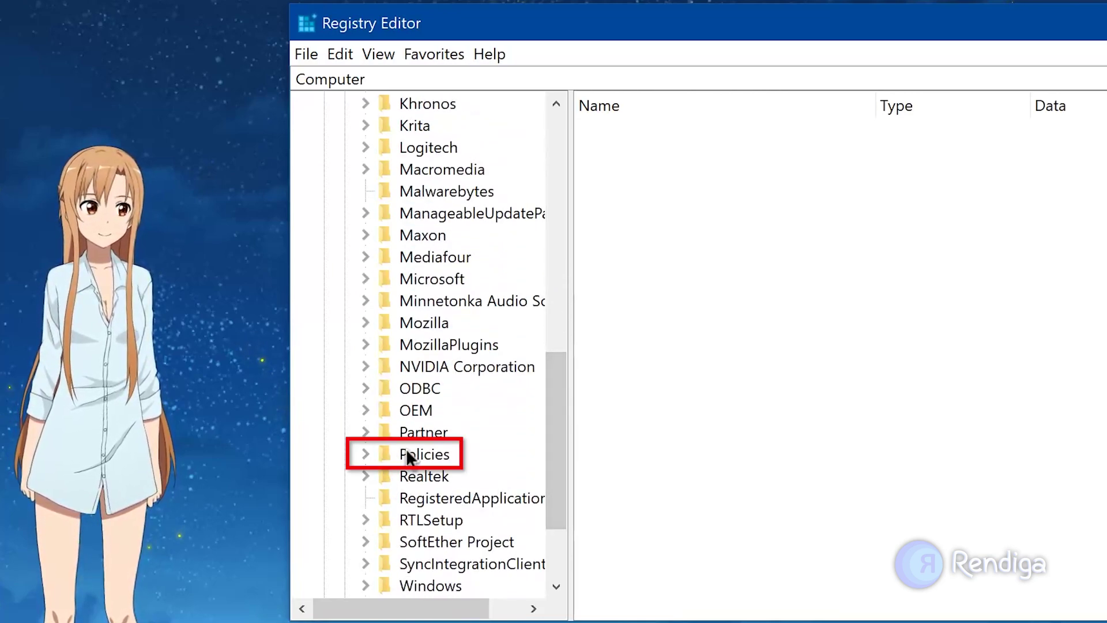
{"action": "left_click", "coordinate": [365, 455]}
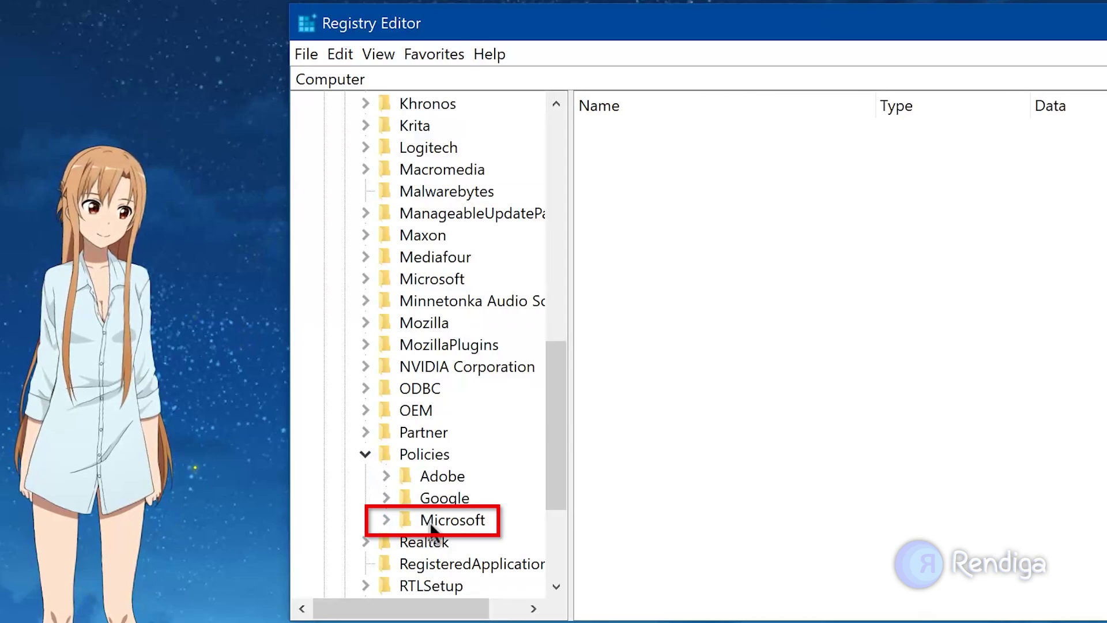
{"action": "left_click", "coordinate": [386, 522]}
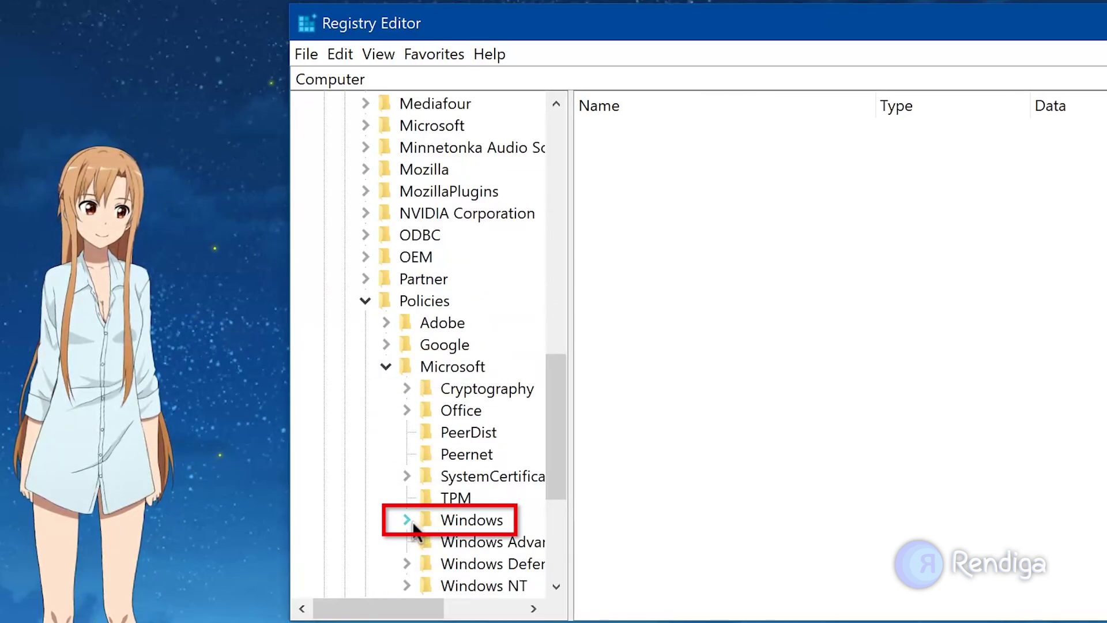
{"action": "left_click", "coordinate": [434, 524]}
{"action": "left_click", "coordinate": [415, 520]}
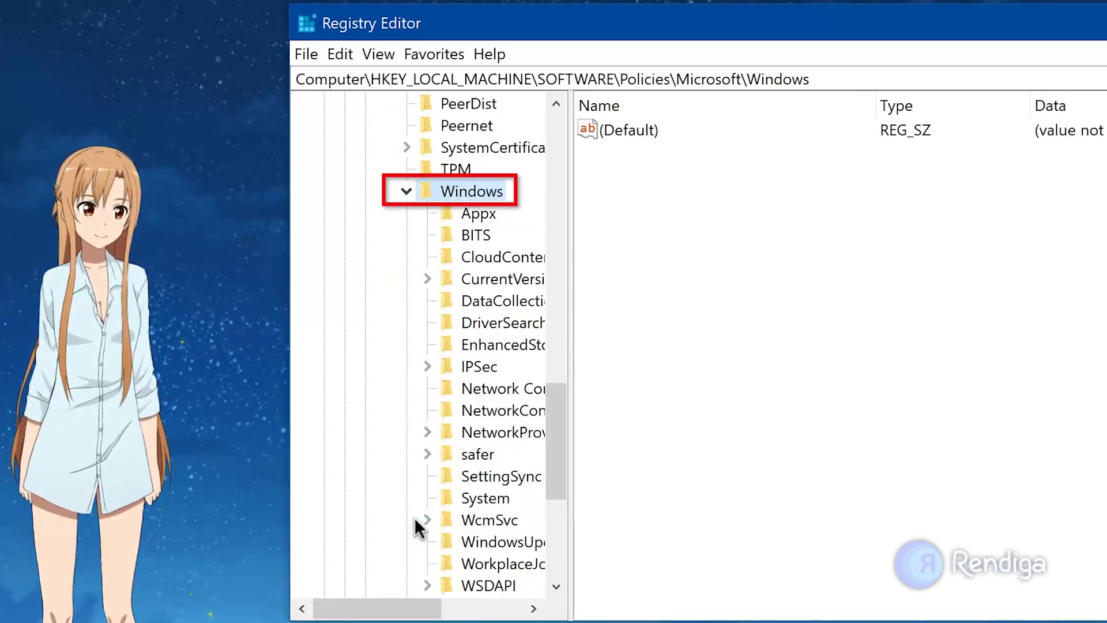
{"action": "left_click_drag", "start_coordinate": [572, 553], "coordinate": [630, 451]}
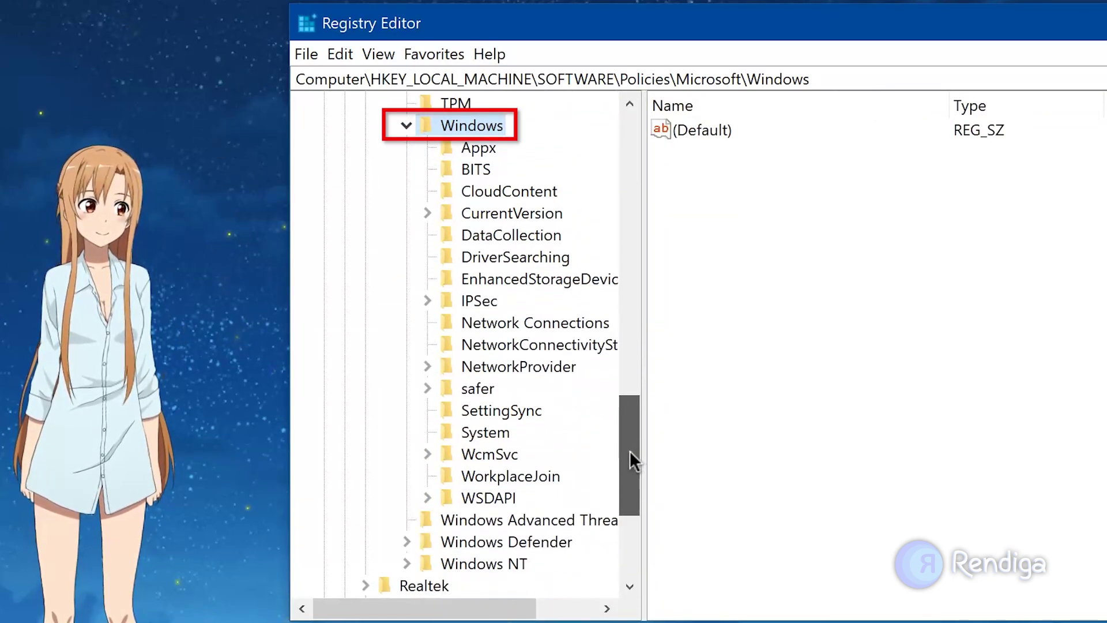
Step: Create a new key named WindowsUpdate under the Policies\Microsoft\Windows key
{"action": "right_click", "coordinate": [491, 128]}
{"action": "mouse_move", "coordinate": [632, 163]}
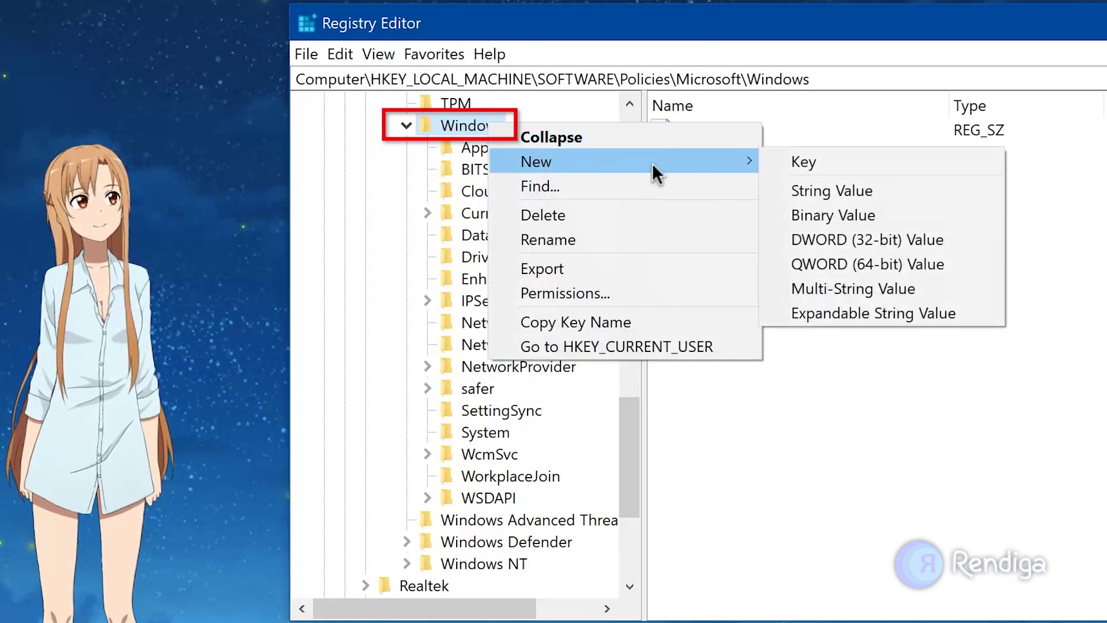
{"action": "left_click", "coordinate": [860, 160]}
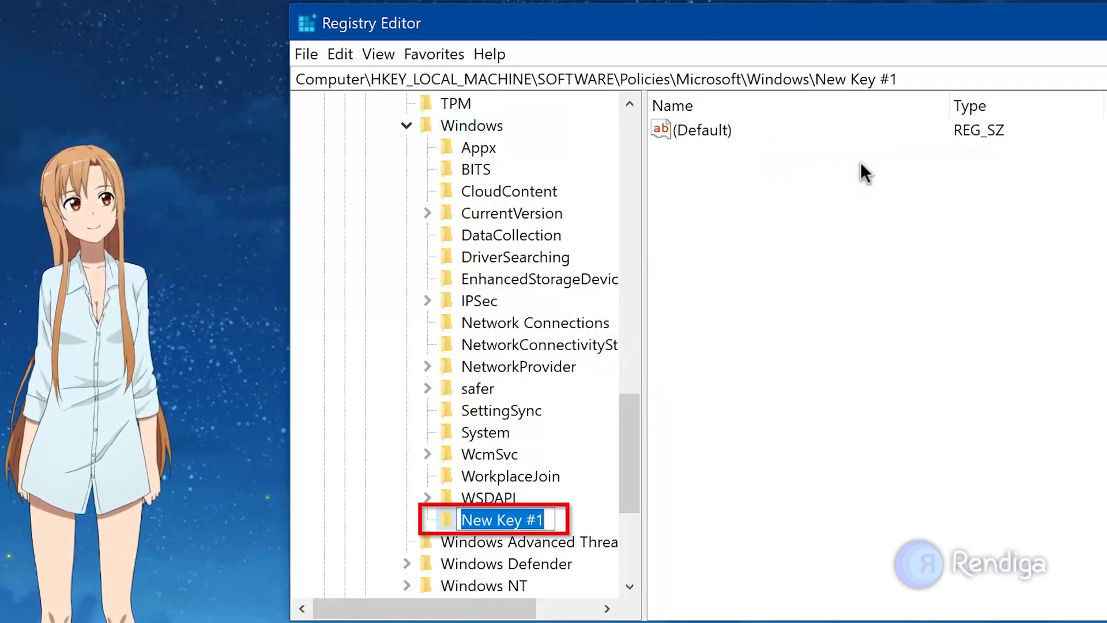
{"action": "type", "text": "WindowsUpdate"}
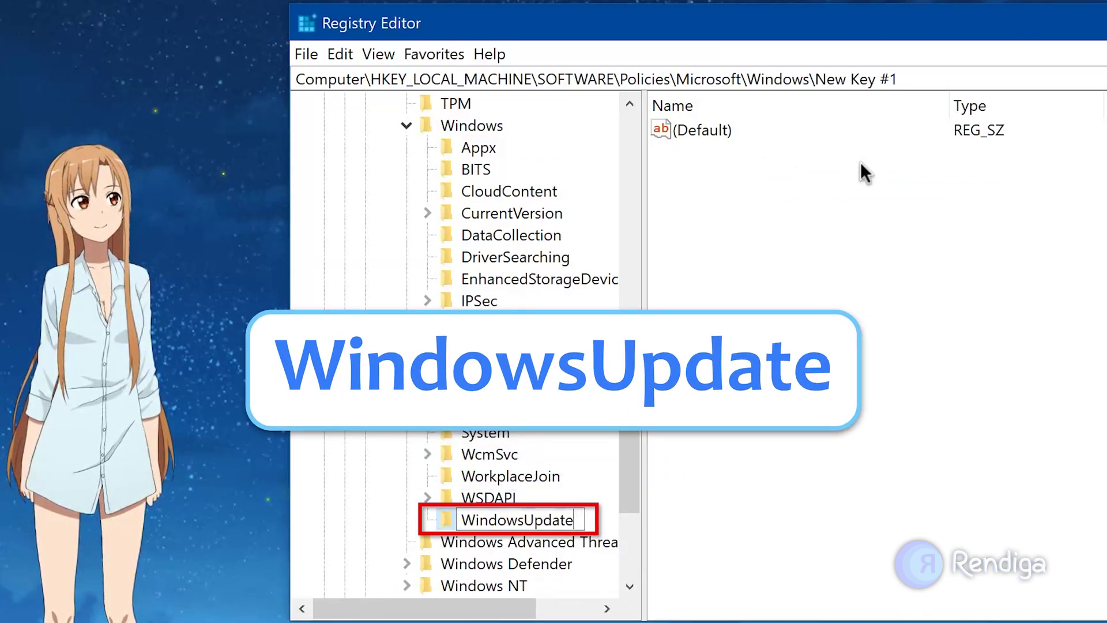
{"action": "key", "text": "Return"}
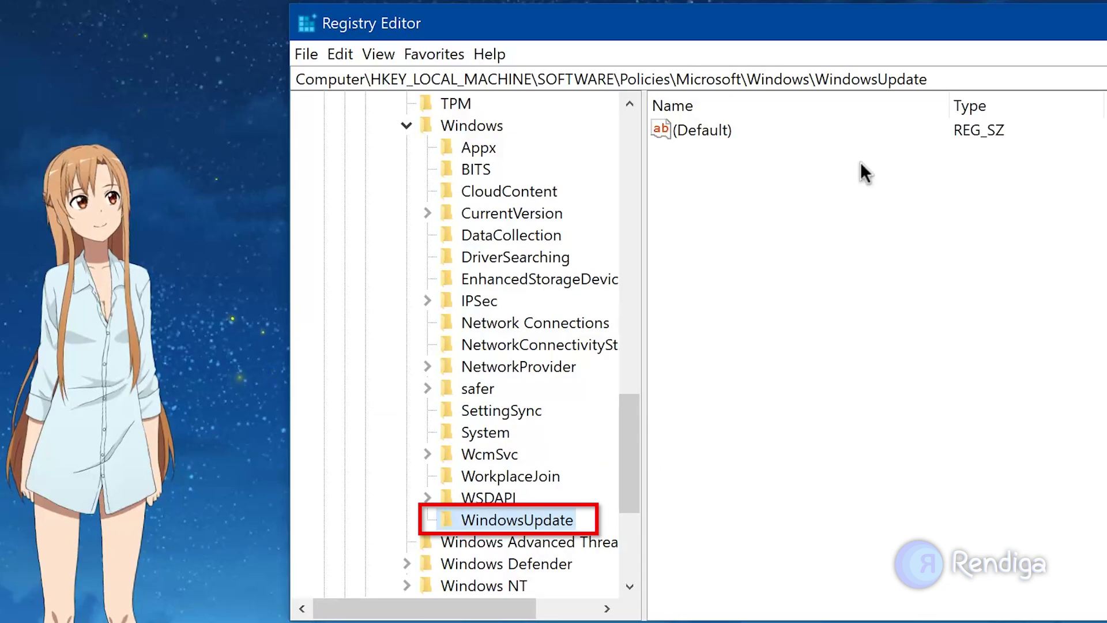
Step: Create a DWORD (32-bit) value named ExcludeWUDriversInQualityUpdate in the WindowsUpdate key
{"action": "right_click", "coordinate": [562, 520]}
{"action": "mouse_move", "coordinate": [648, 354]}
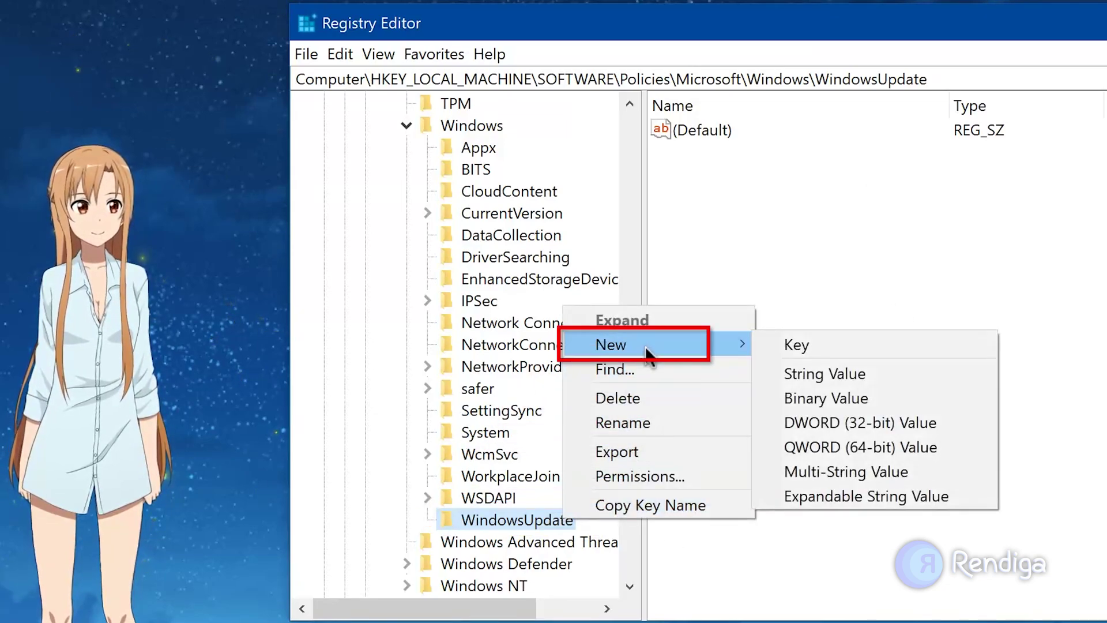
{"action": "left_click", "coordinate": [877, 424]}
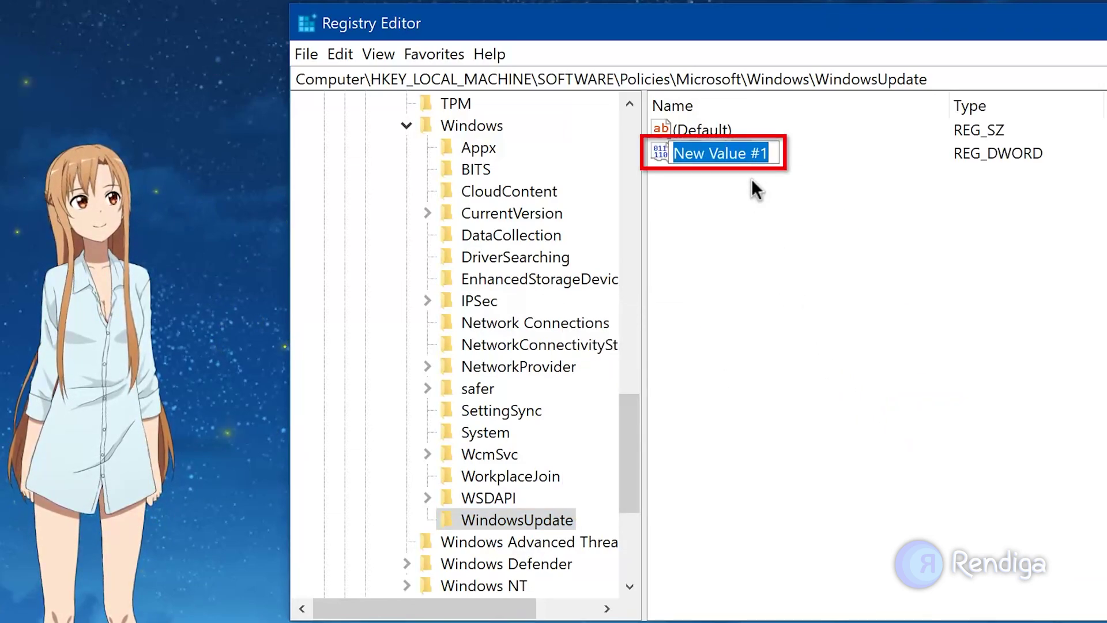
{"action": "type", "text": "ExcludeWUDriversInQualityUpdate"}
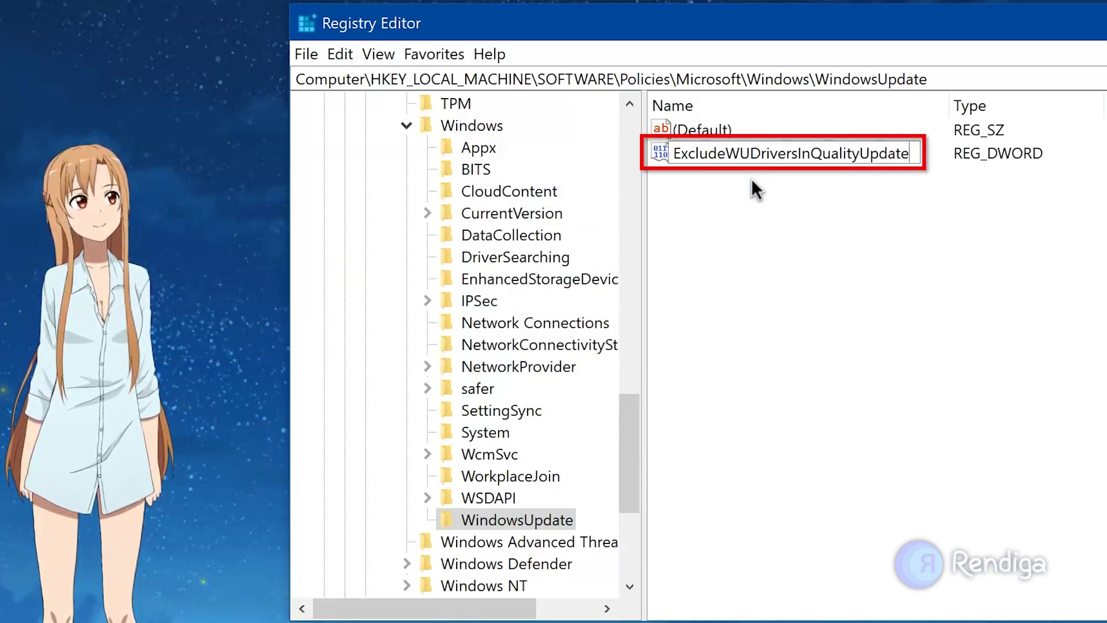
{"action": "key", "text": "Return"}
Step: Set the value data of ExcludeWUDriversInQualityUpdate to 1
{"action": "right_click", "coordinate": [791, 151]}
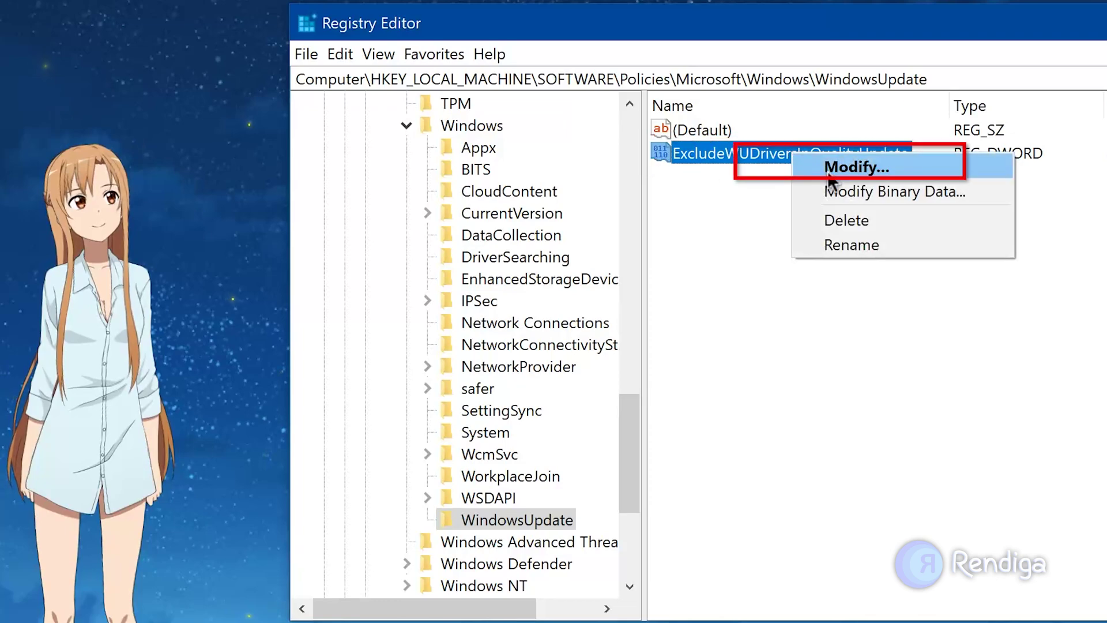
{"action": "left_click", "coordinate": [896, 173]}
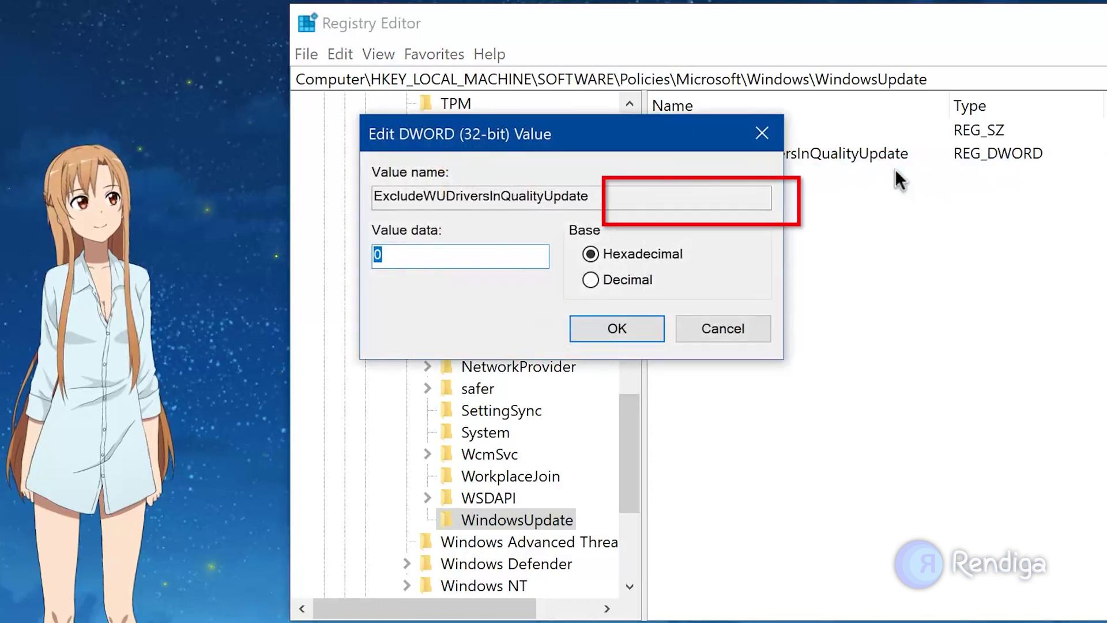
{"action": "type", "text": "1"}
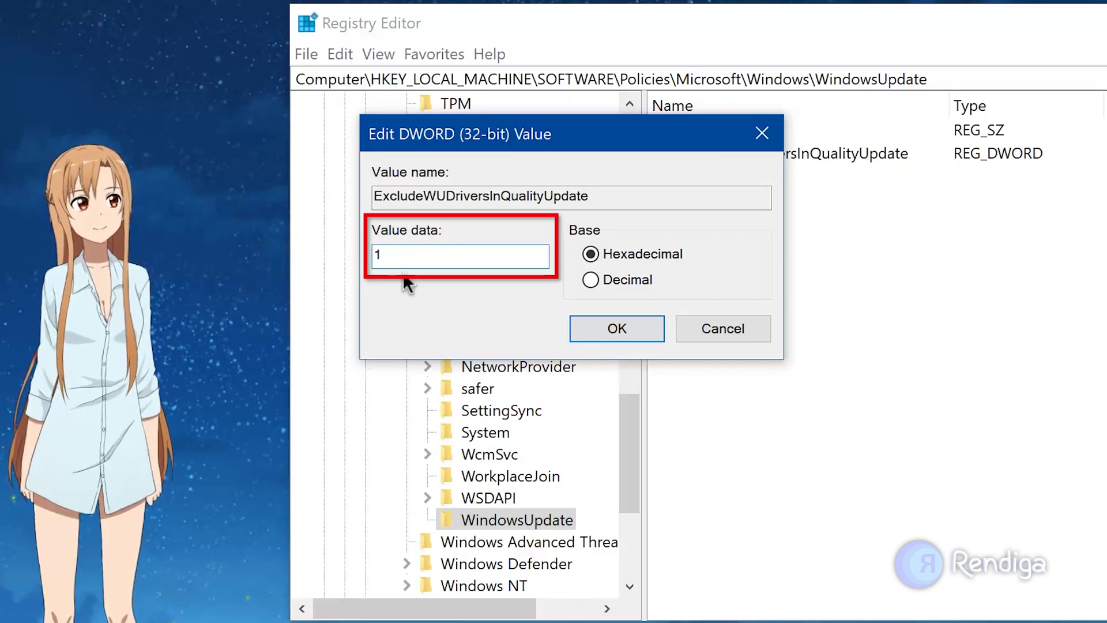
{"action": "left_click", "coordinate": [634, 330]}
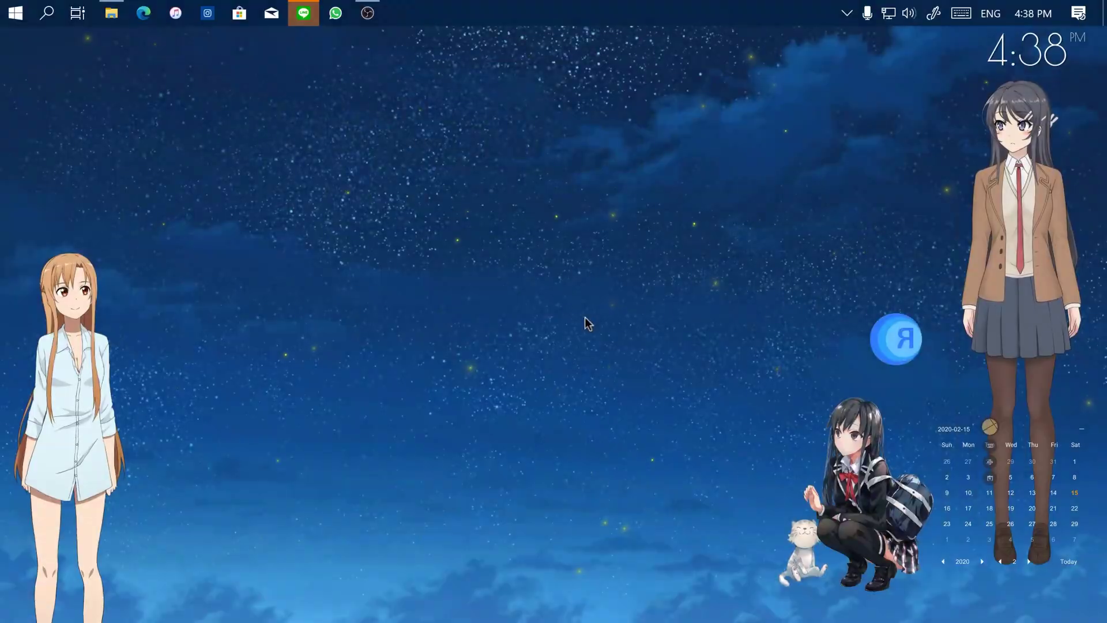
Step: Switch to Windows Settings and open the Windows Update page under Update & Security
{"action": "right_click", "coordinate": [13, 18]}
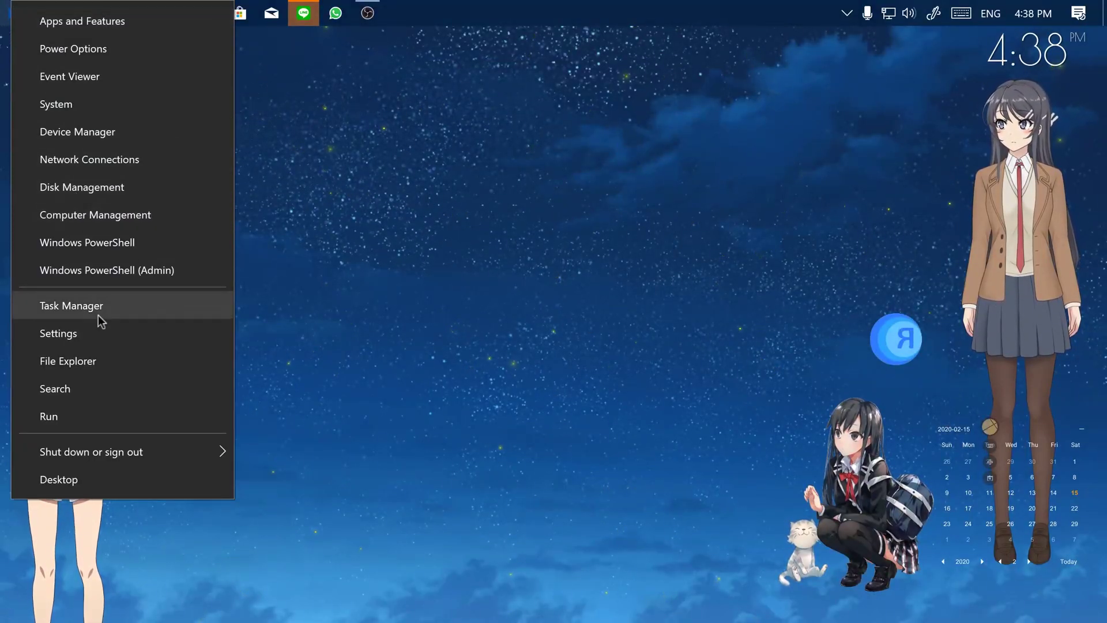
{"action": "left_click", "coordinate": [104, 335]}
{"action": "scroll", "coordinate": [479, 369], "scroll_direction": "down", "scroll_amount": 3}
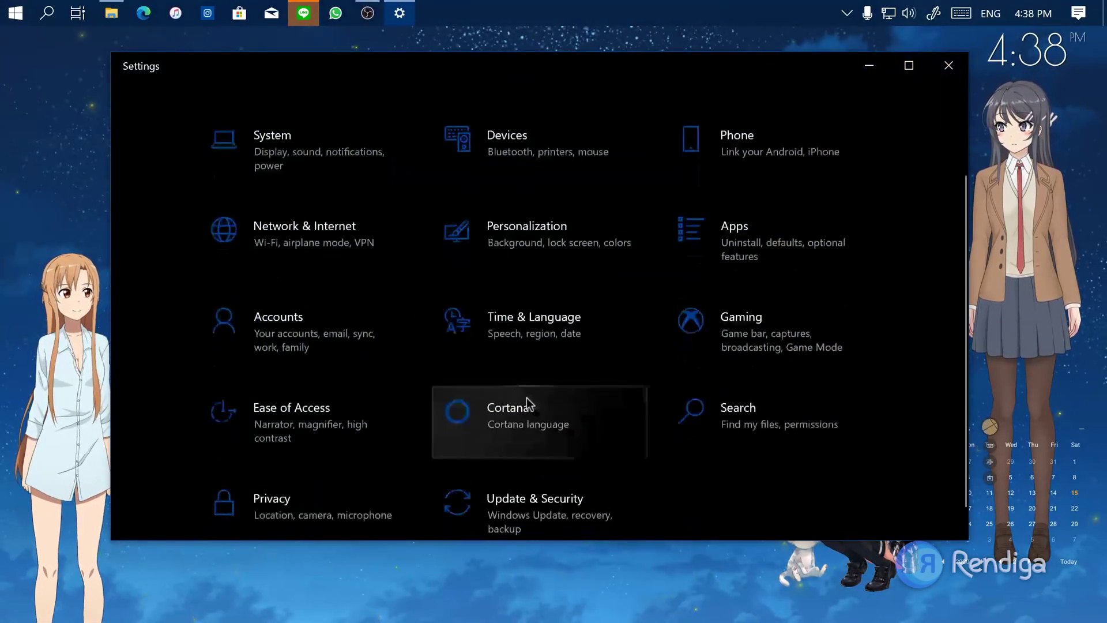
{"action": "left_click", "coordinate": [525, 476]}
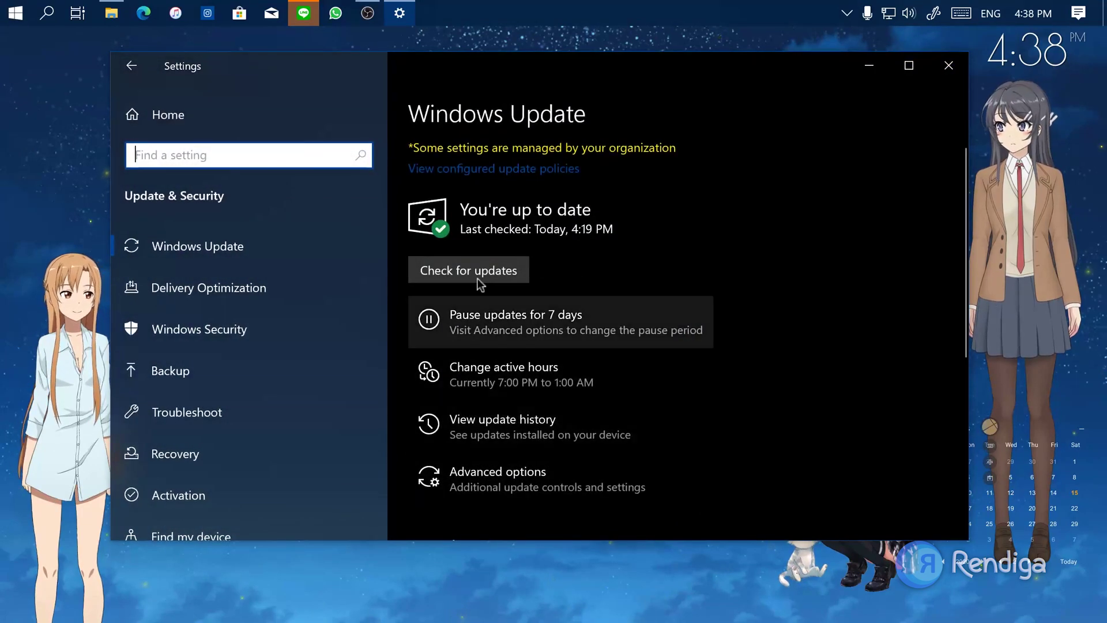
Step: Check the organization-managed notice and the configured update policies on the Windows Update page, and close Settings
{"action": "left_click_drag", "start_coordinate": [413, 148], "coordinate": [662, 148]}
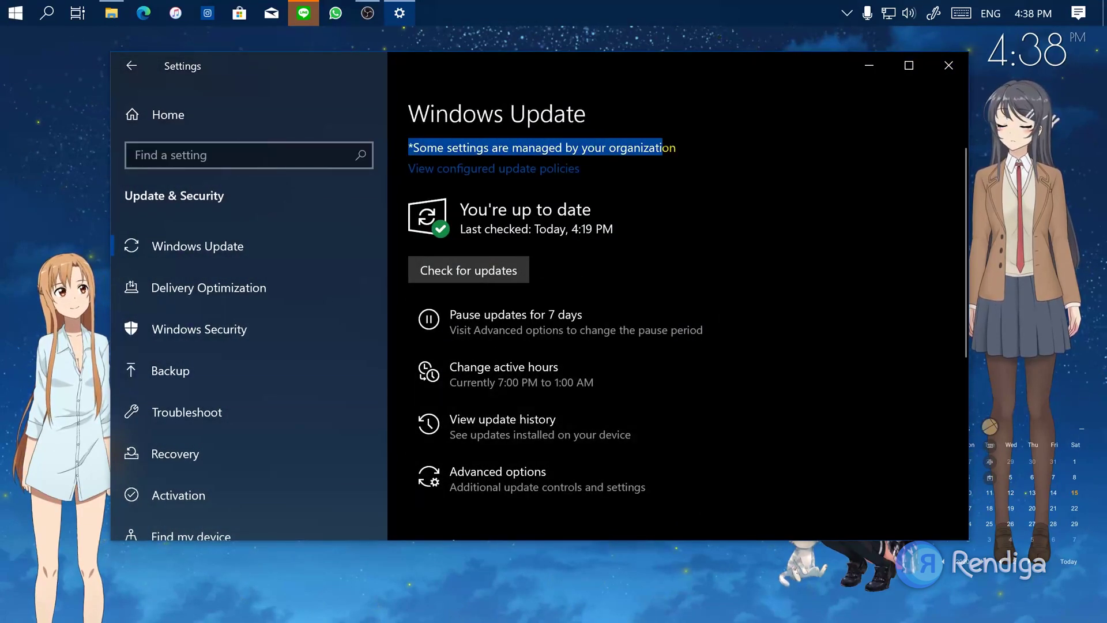
{"action": "left_click", "coordinate": [689, 145]}
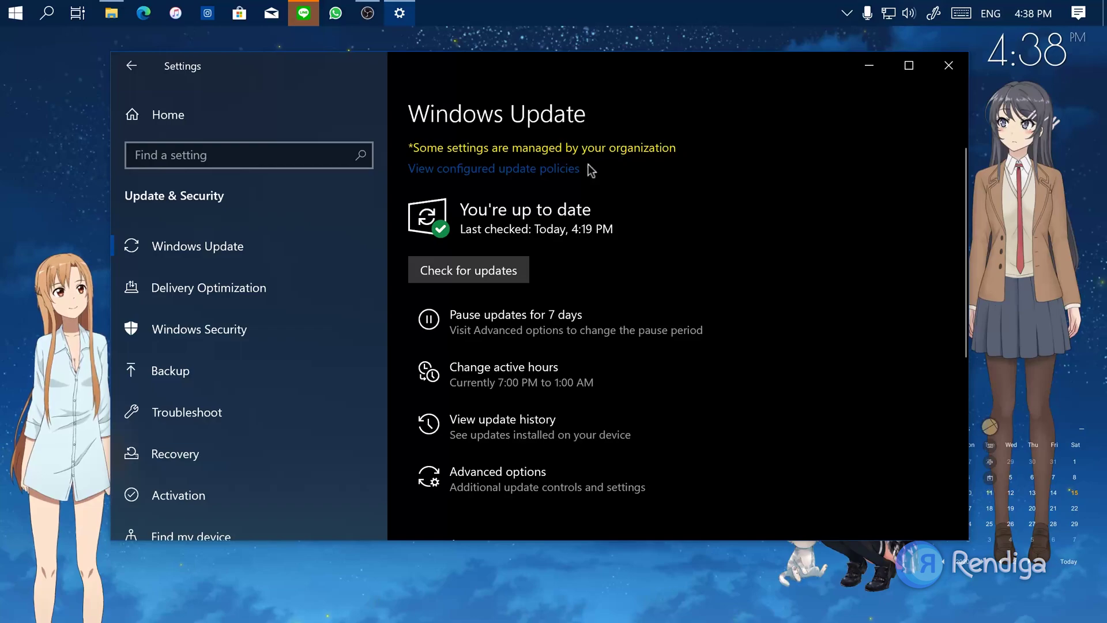
{"action": "left_click", "coordinate": [552, 172]}
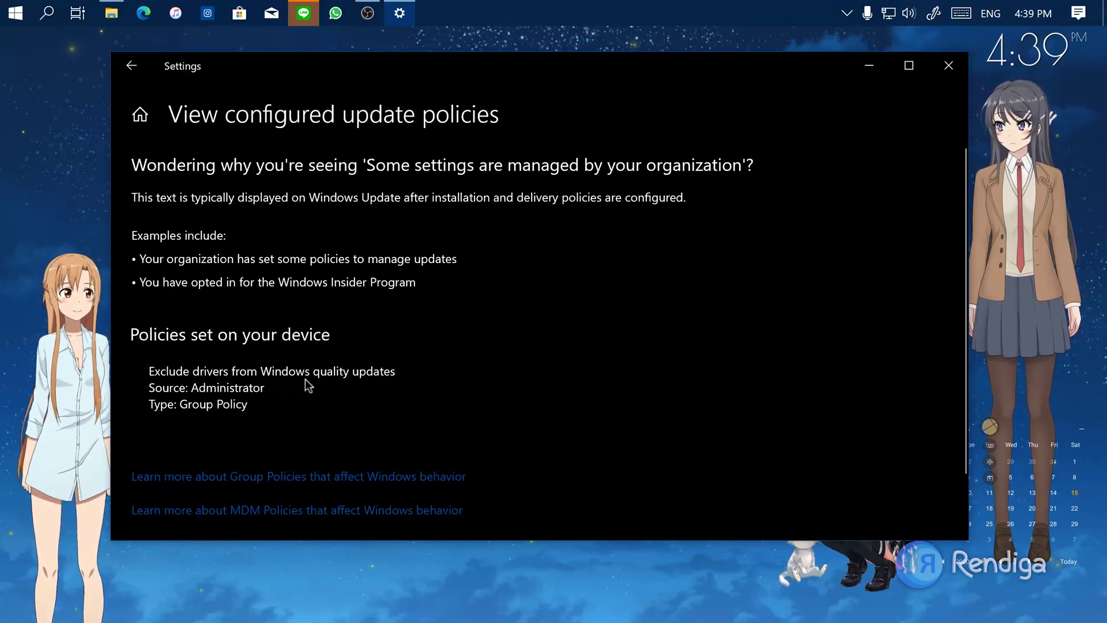
{"action": "left_click", "coordinate": [949, 68]}
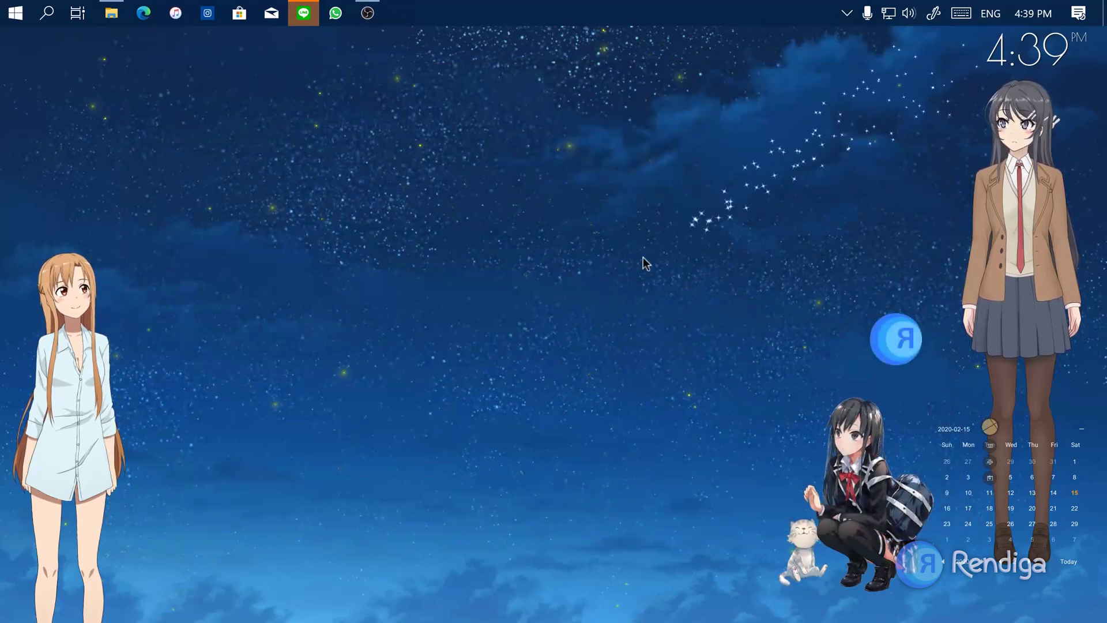